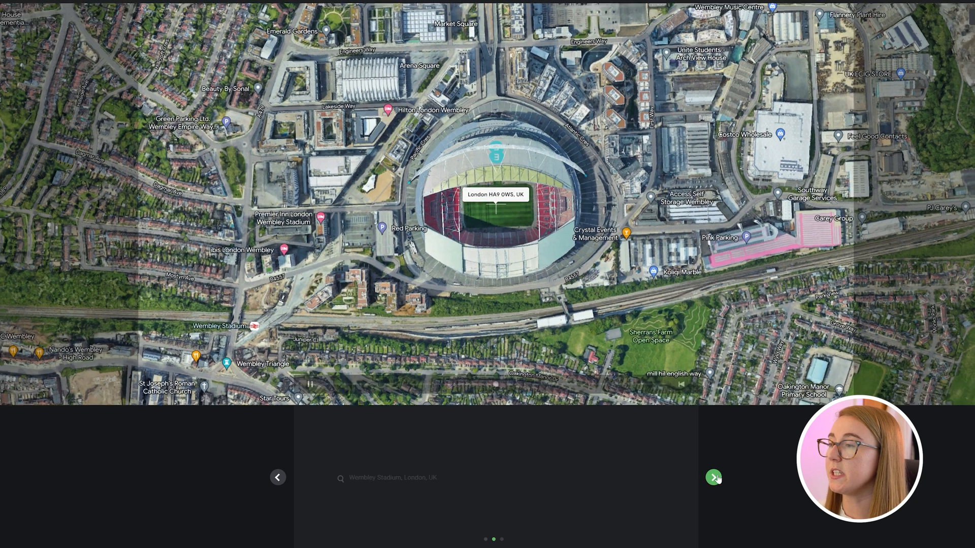
Confirm Wembley Stadium, London, UK as the location, pause the orbit preview and look around the stadium
click(714, 478)
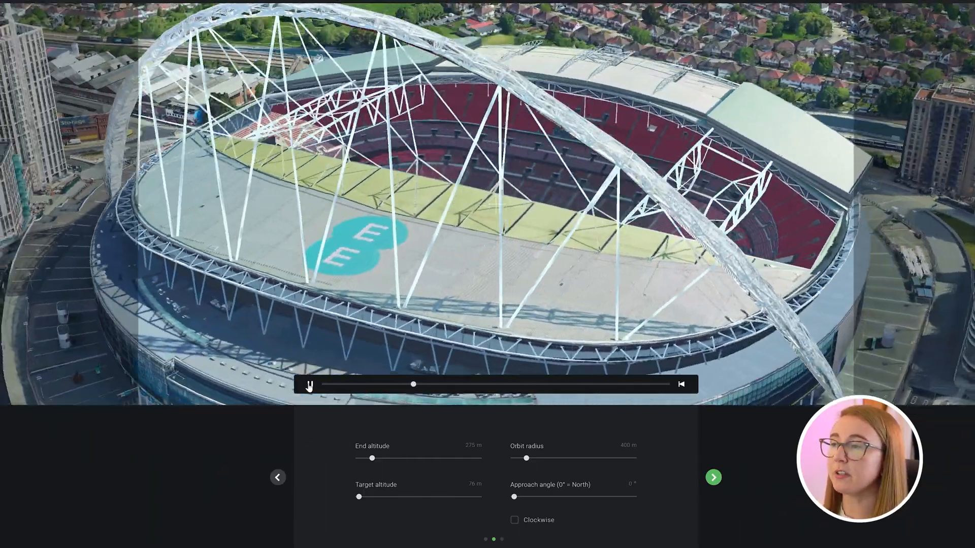
click(309, 385)
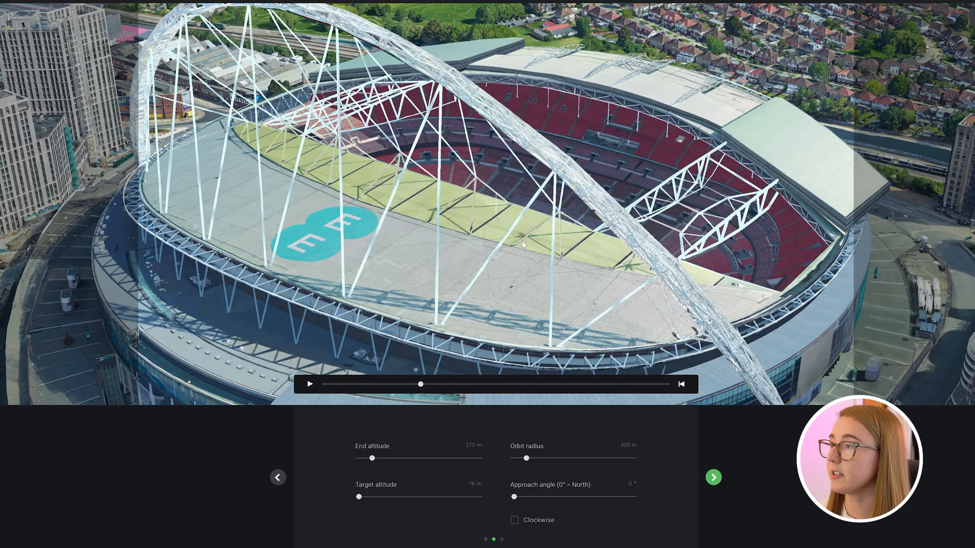
scroll(523, 245, down, 5)
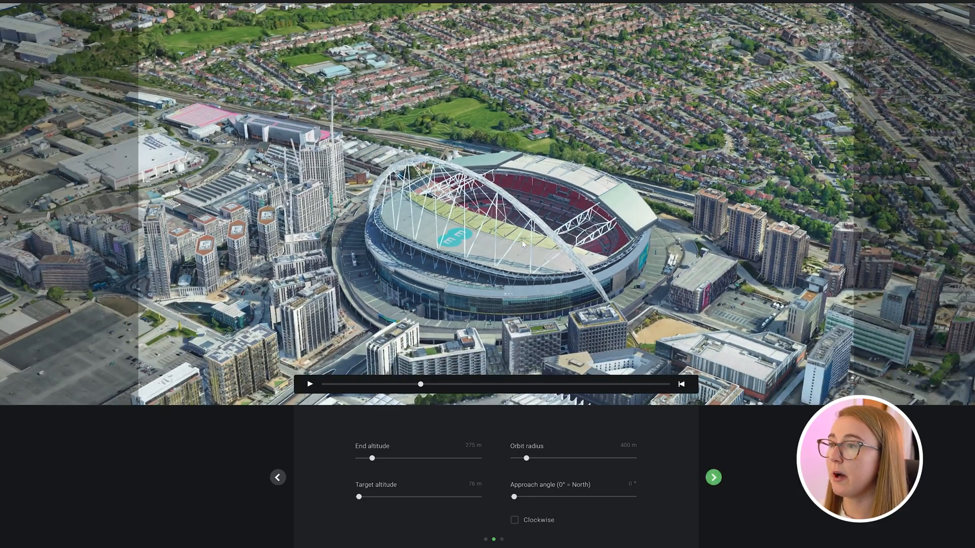
mouse_move(519, 238)
middle_down()
mouse_move(512, 152)
mouse_move(488, 133)
mouse_move(530, 143)
mouse_move(524, 177)
middle_up()
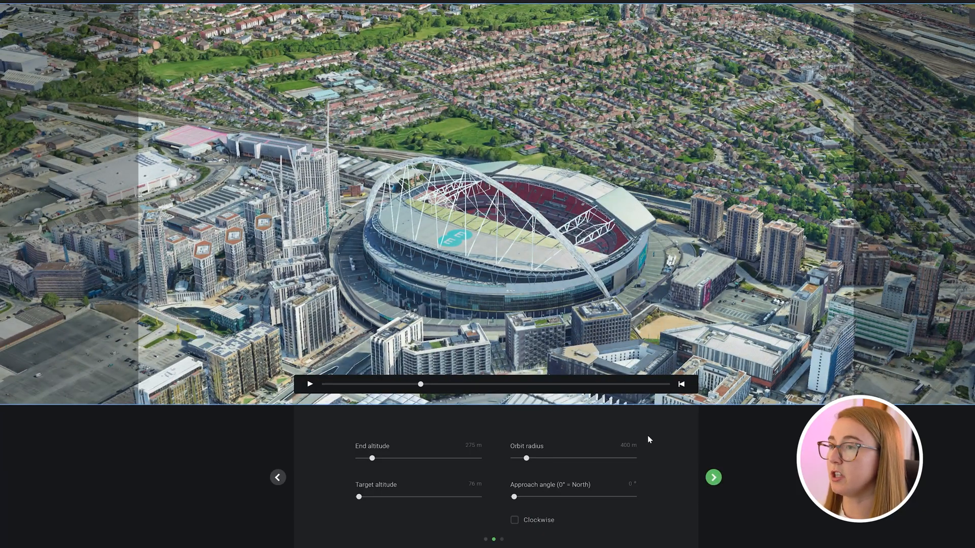
Accept the orbit settings, set the animation duration to 30 seconds and create the project
click(713, 477)
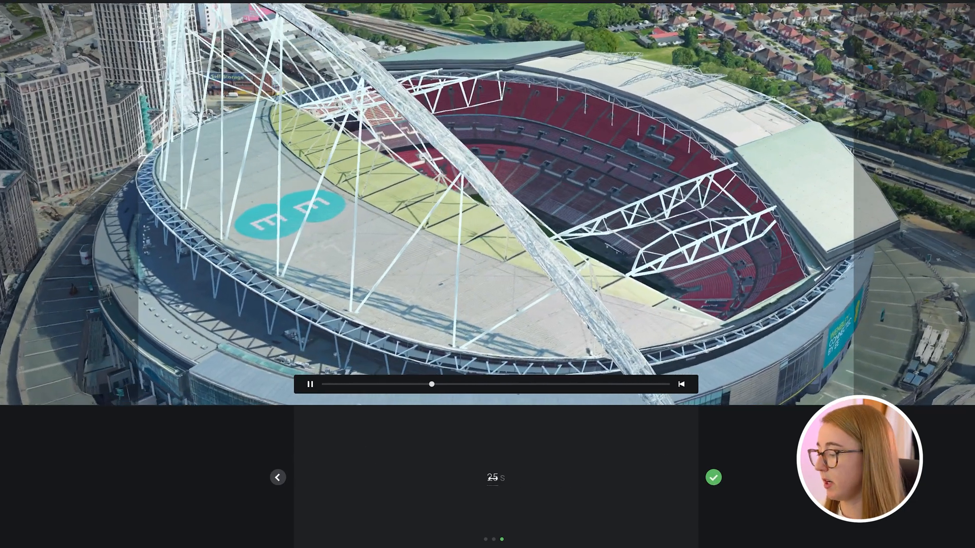
double_click(492, 477)
text(30)
click(606, 473)
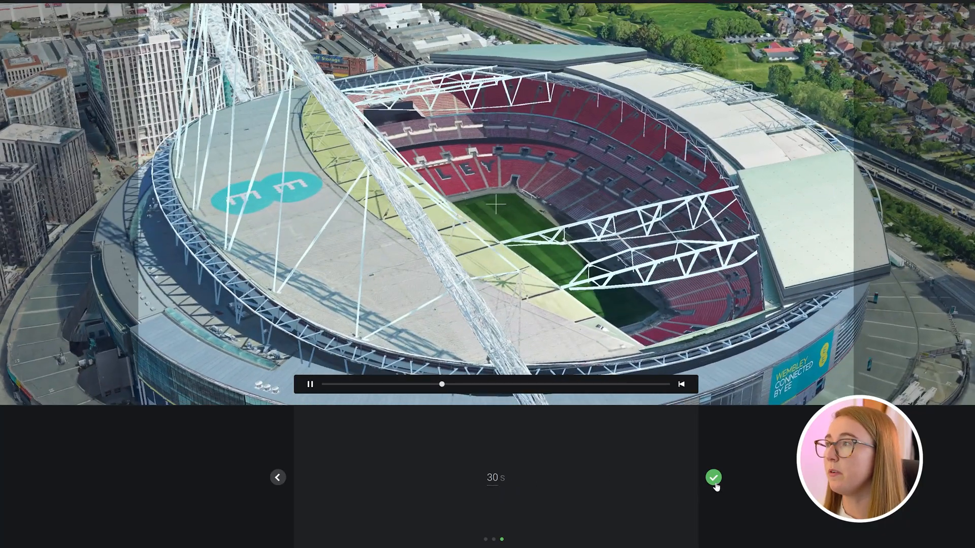
click(714, 482)
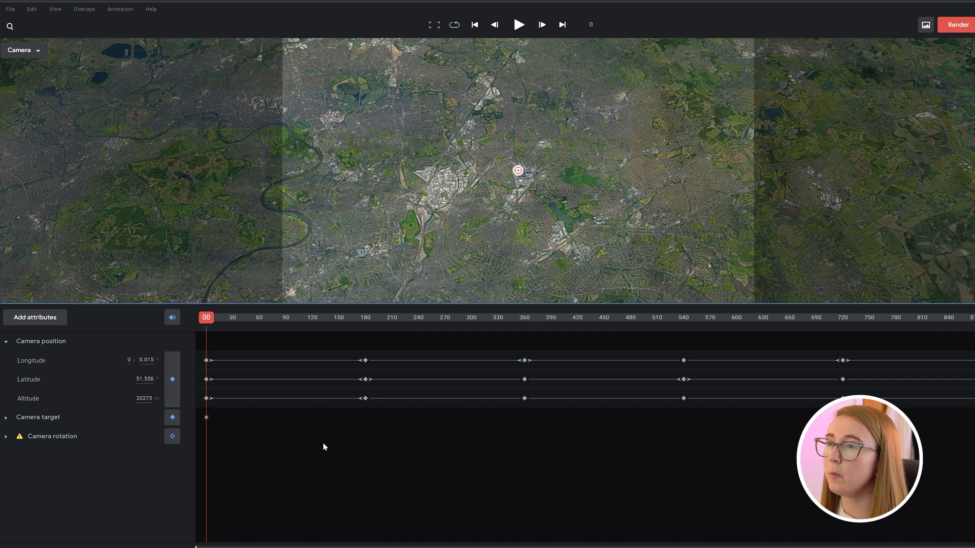
Play the animation, try a camera altitude of 1000 m at the frame 360 keyframe and undo it
key(space)
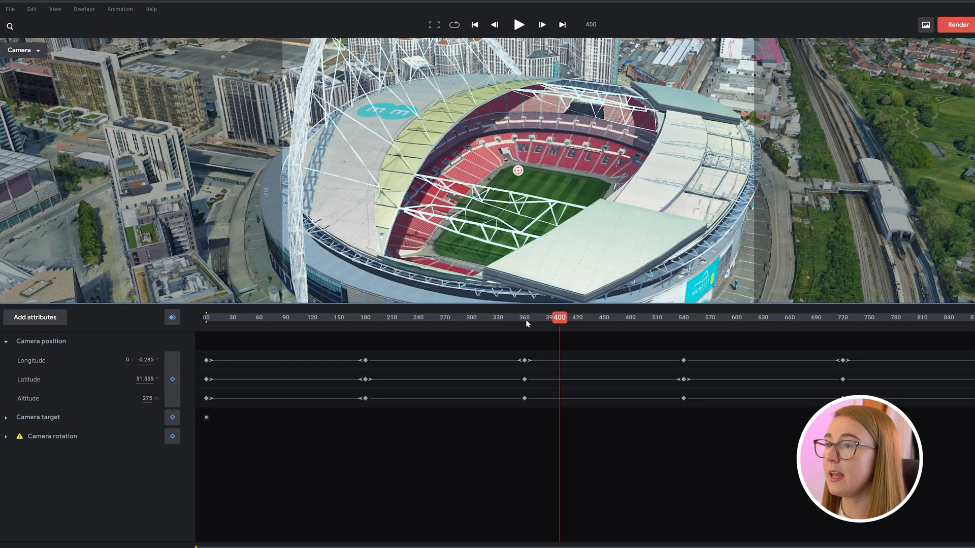
click(525, 319)
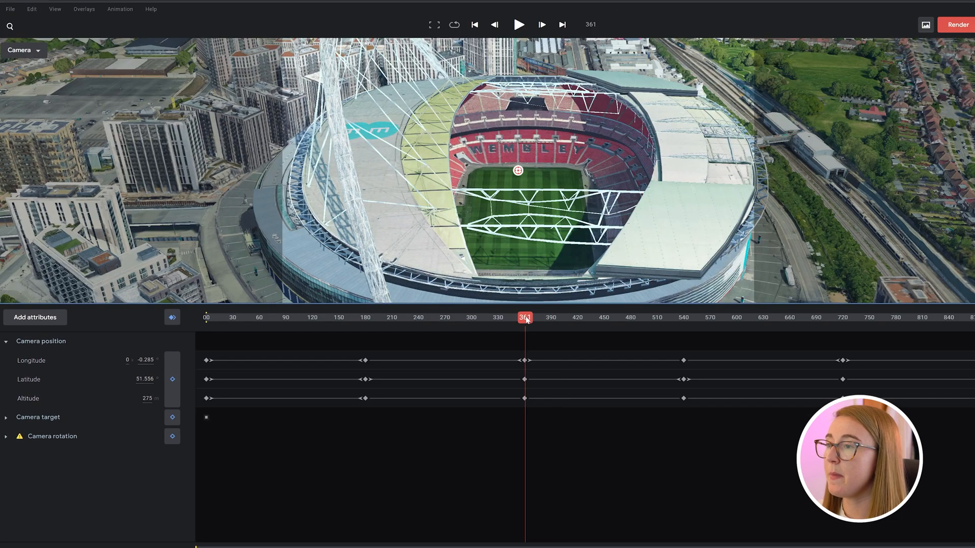
click(148, 399)
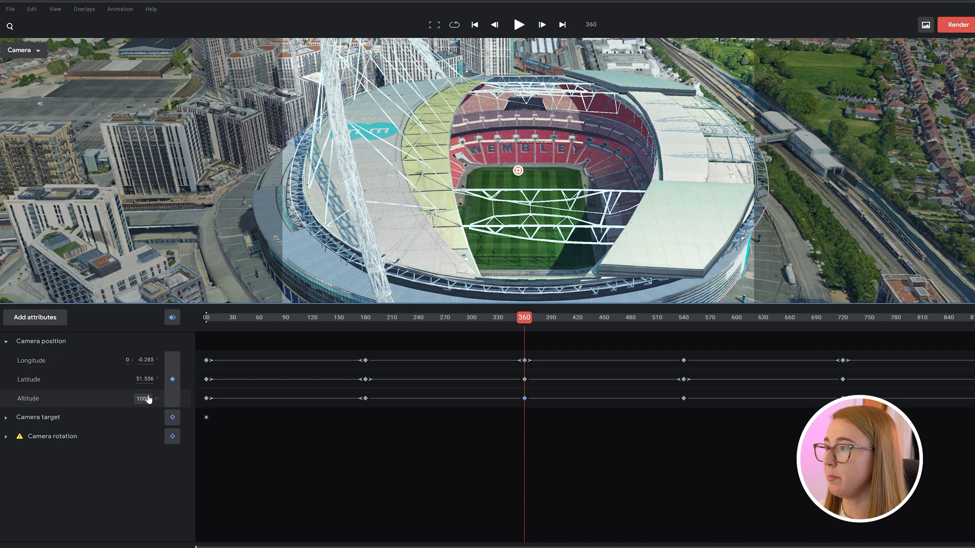
text(1000)
key(Return)
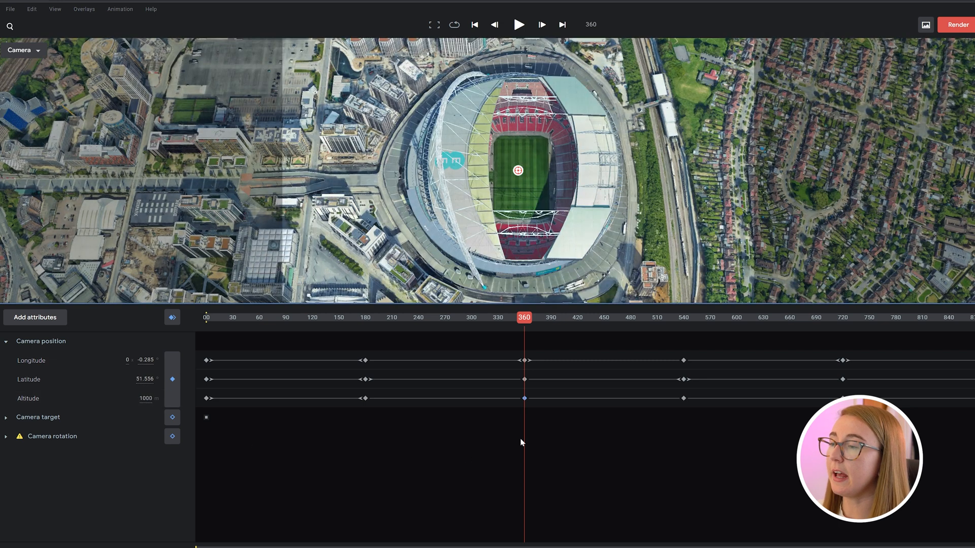
key(ctrl+z)
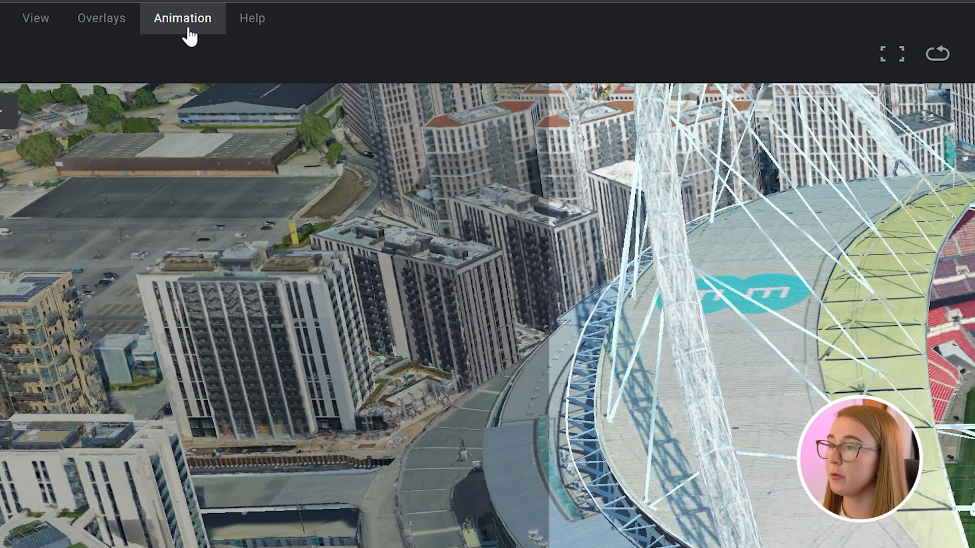
Apply Auto ease to the altitude keyframe at frame 360 and play the animation from just before it
click(190, 35)
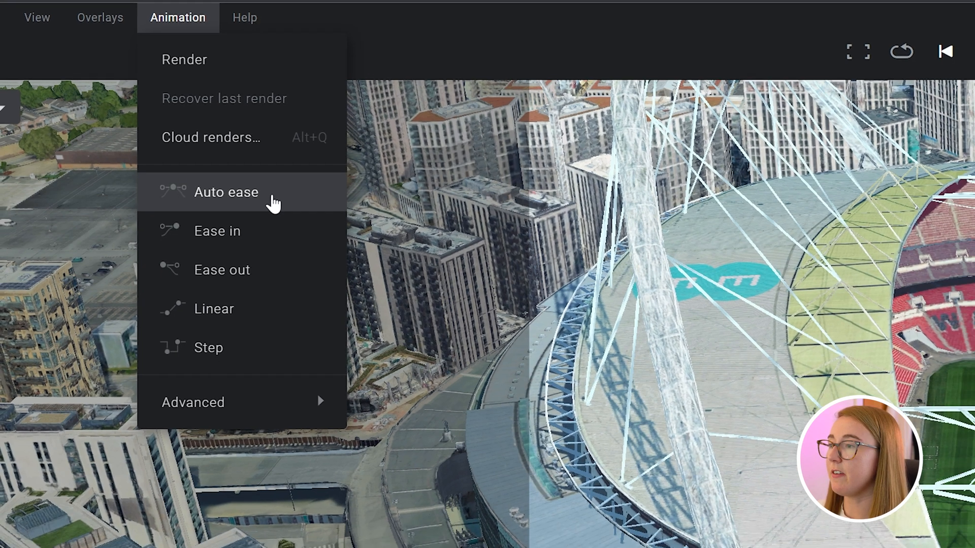
click(283, 209)
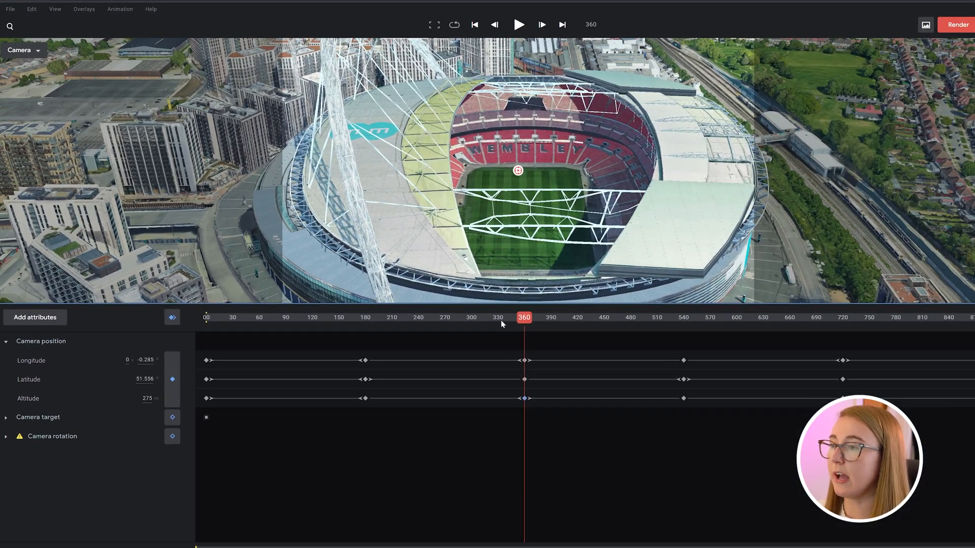
click(501, 318)
key(space)
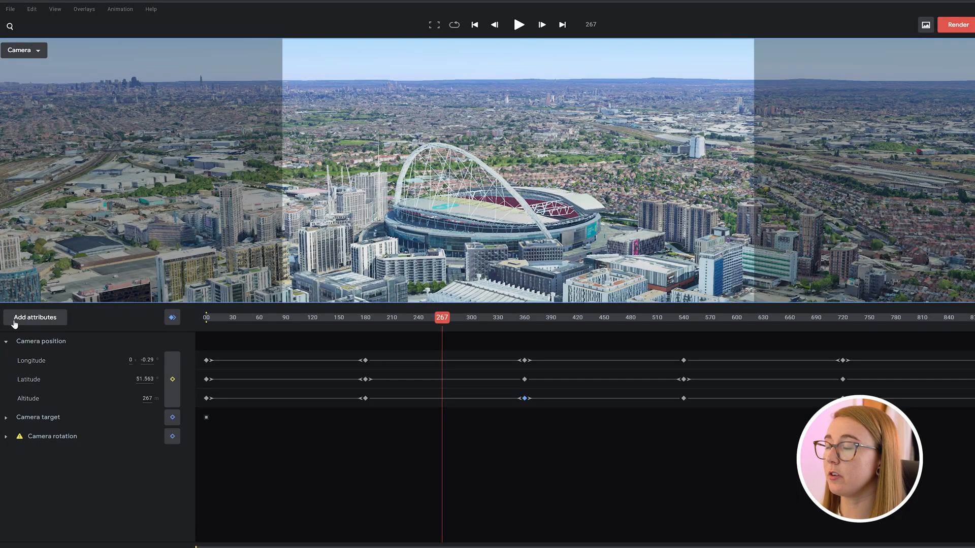
Add the Time of day attribute to the project and set the environment time to 19:24
click(45, 321)
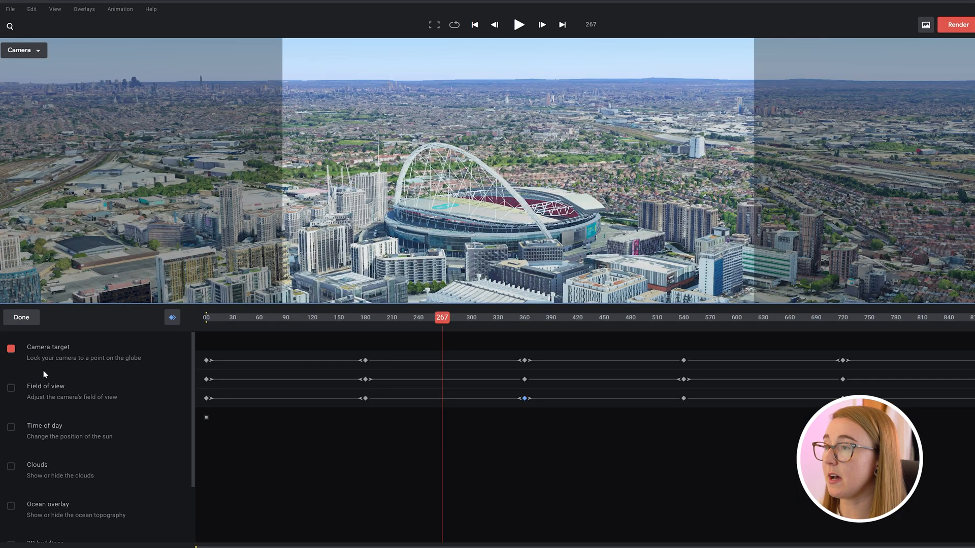
click(10, 428)
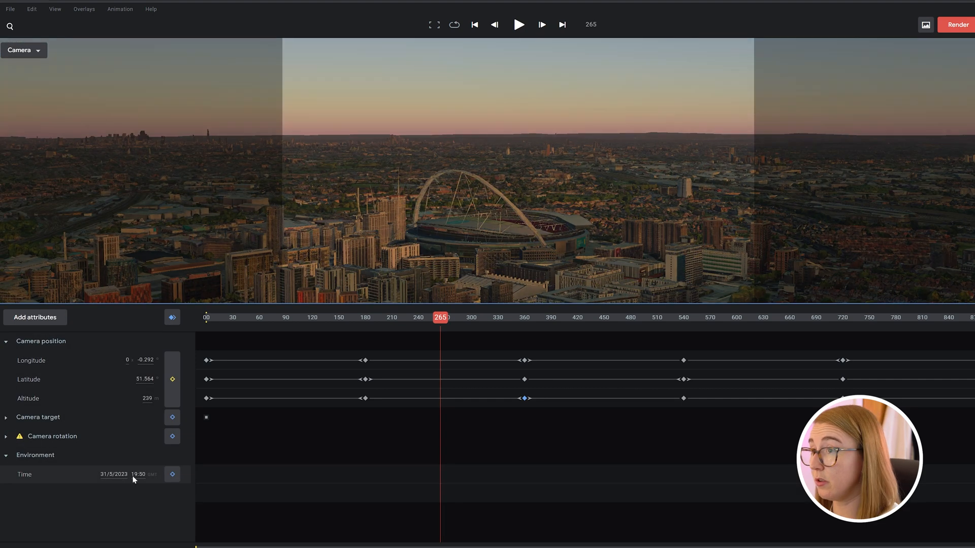
drag(135, 477, 70, 505)
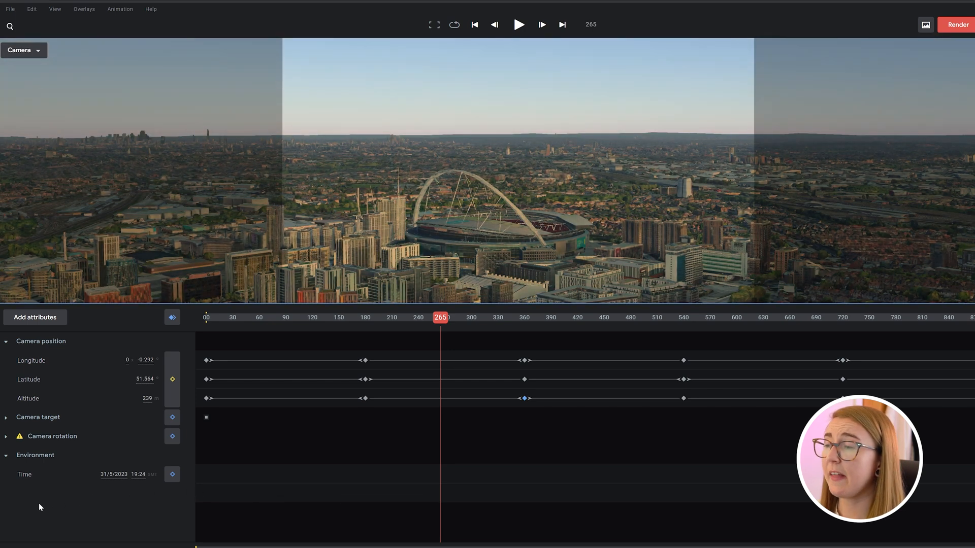
click(7, 456)
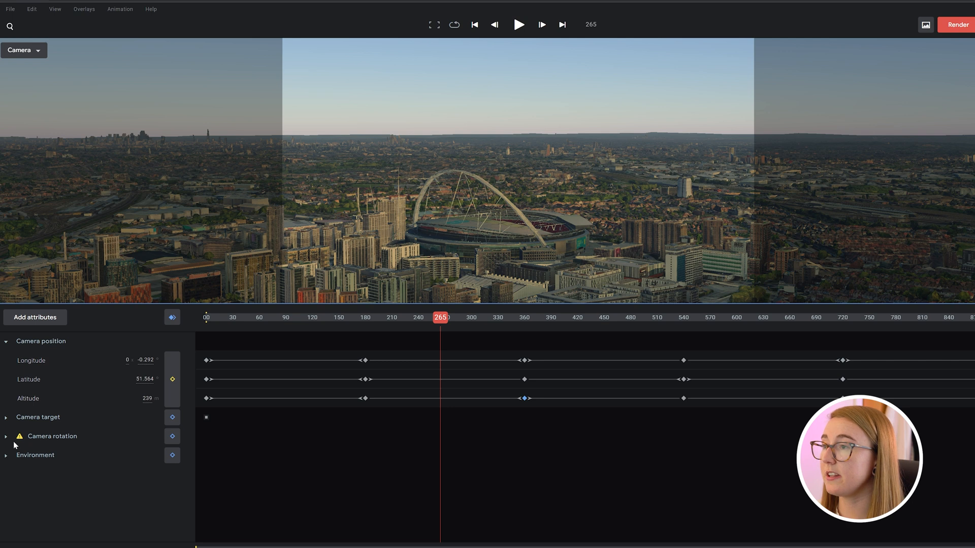
Look through the remaining optional attributes and adjust the roll value of the camera rotation
click(35, 318)
scroll(122, 456, down, 2)
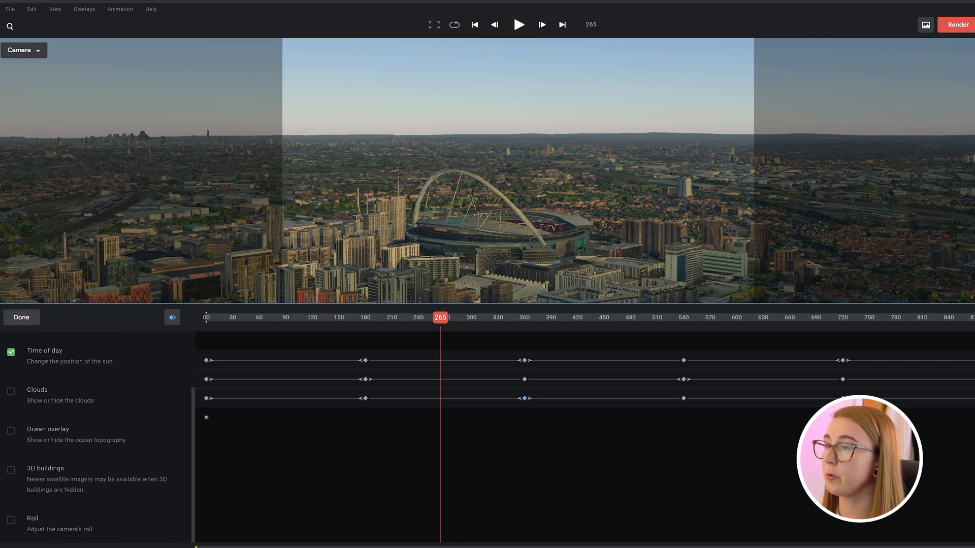
click(22, 321)
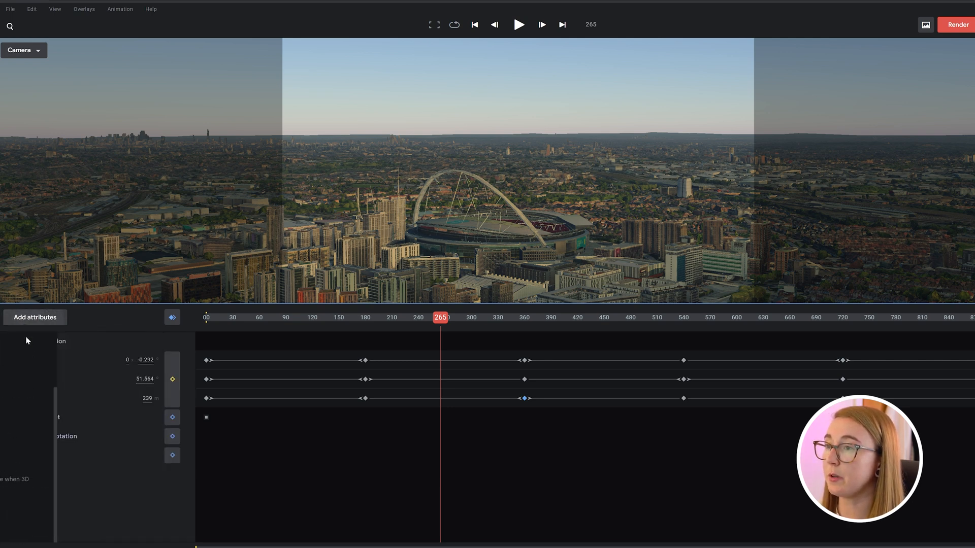
click(6, 438)
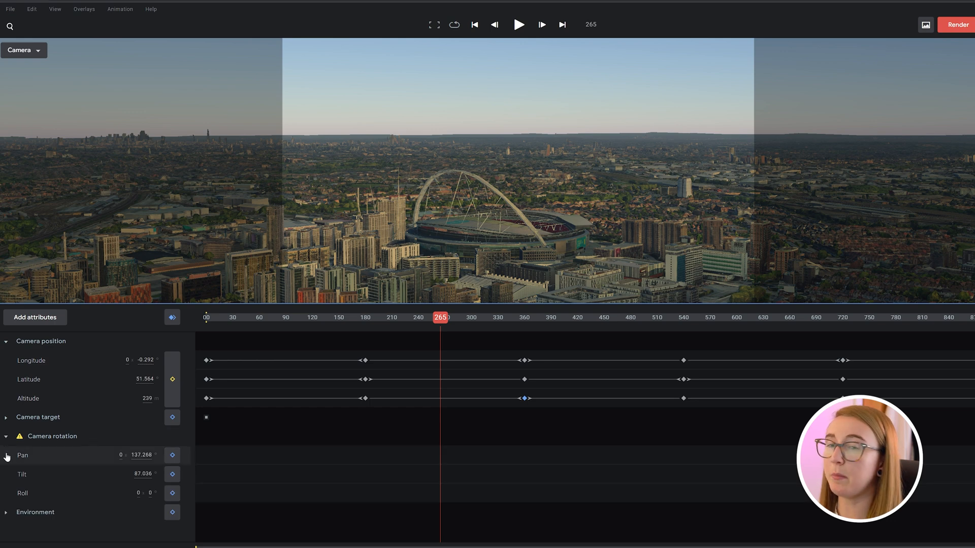
mouse_move(142, 496)
mouse_down()
mouse_move(261, 481)
mouse_move(59, 498)
mouse_move(126, 492)
mouse_up()
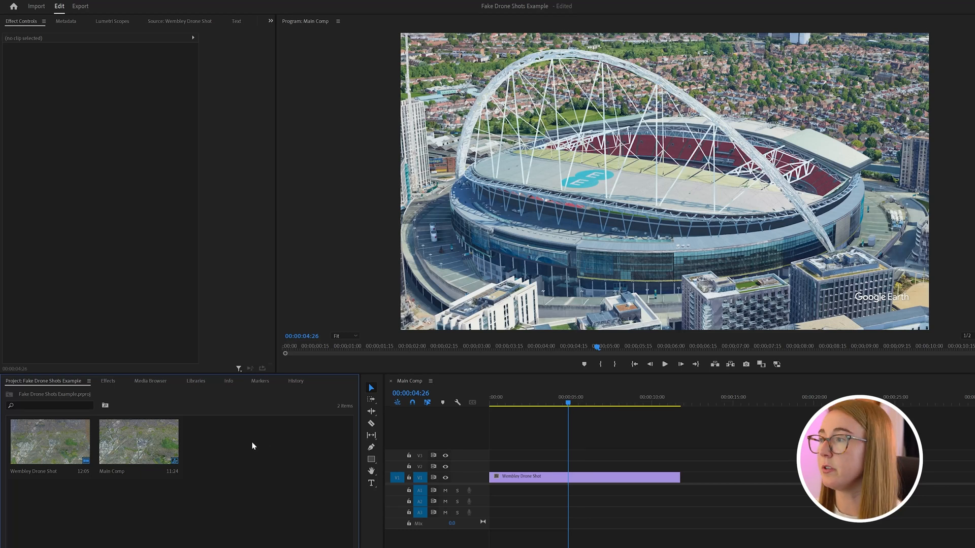
In Premiere Pro, create an adjustment layer and place it on track V3, spanning the full Wembley Drone Shot clip
right_click(283, 459)
mouse_move(339, 322)
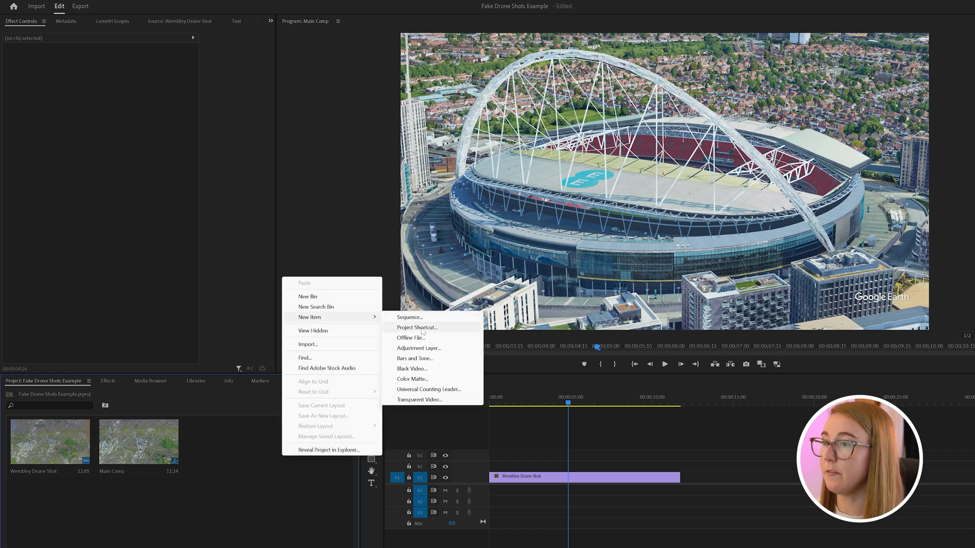
click(419, 348)
click(540, 314)
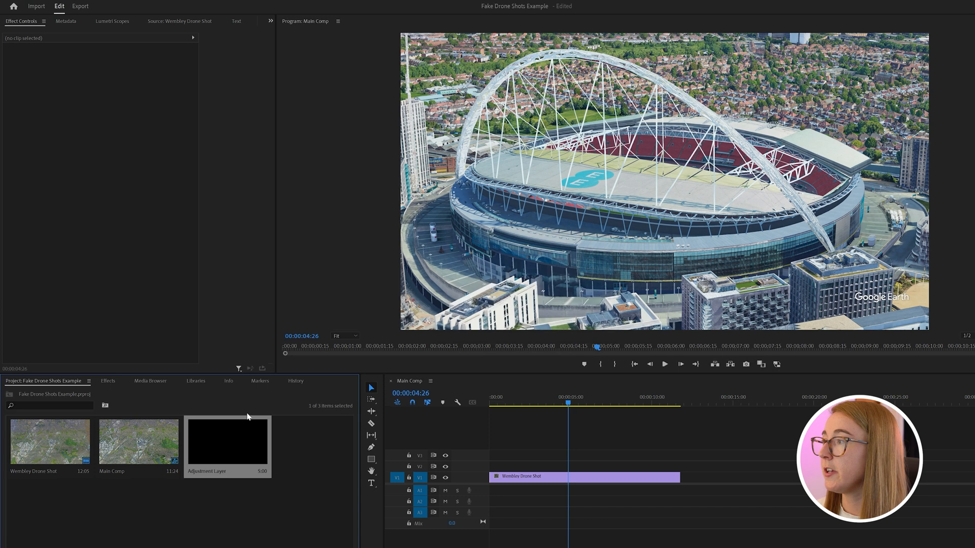
drag(240, 447, 489, 455)
drag(569, 455, 680, 456)
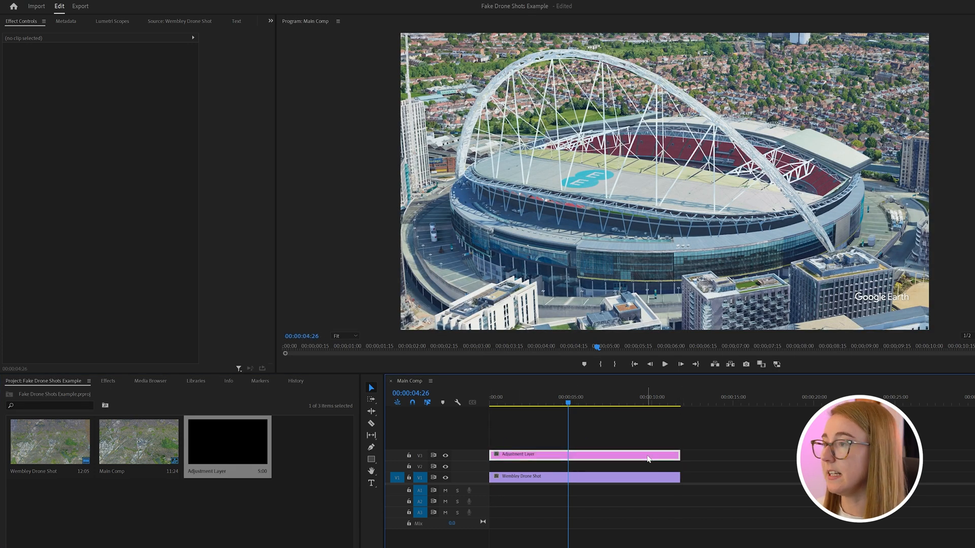
Apply the Circle effect to the adjustment layer with a radius of 1976 and the Stencil Alpha blending mode
click(105, 382)
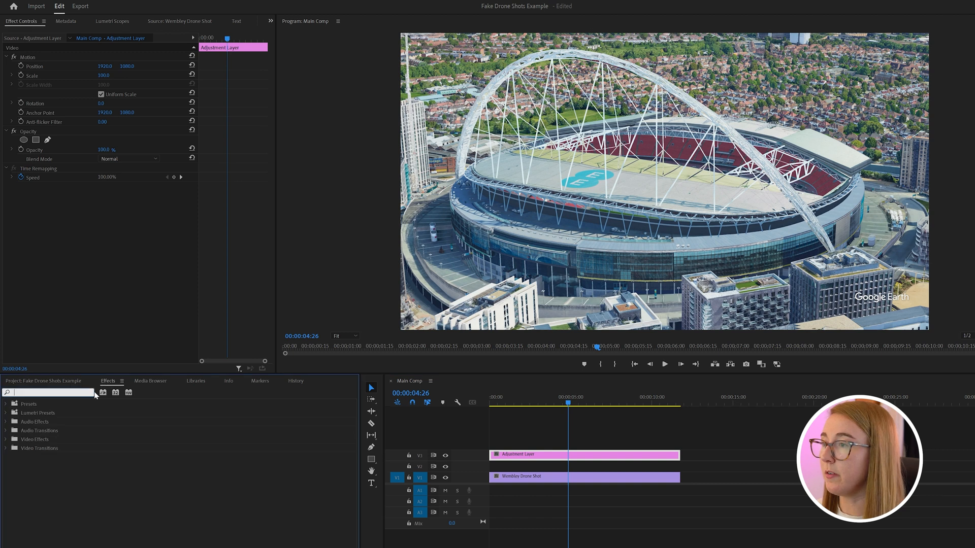
text(circle)
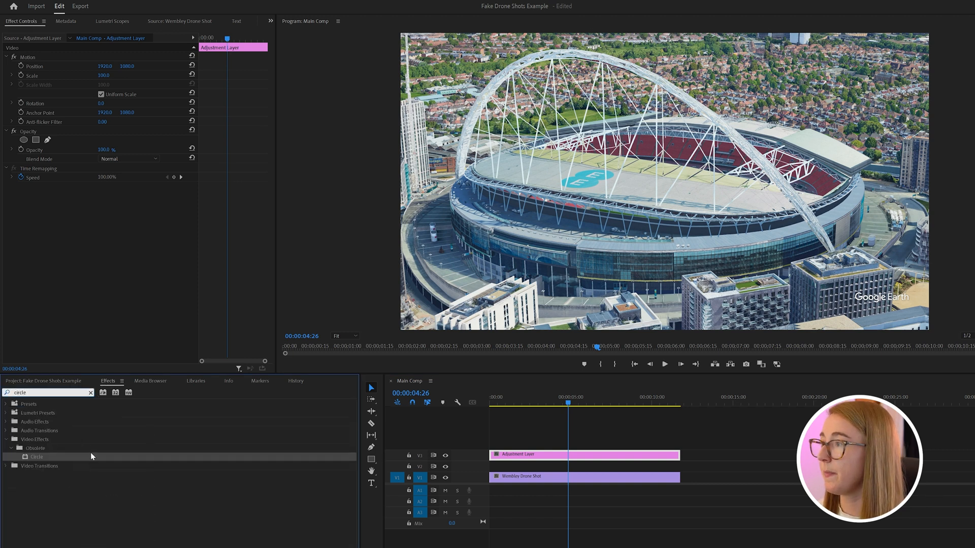
double_click(91, 455)
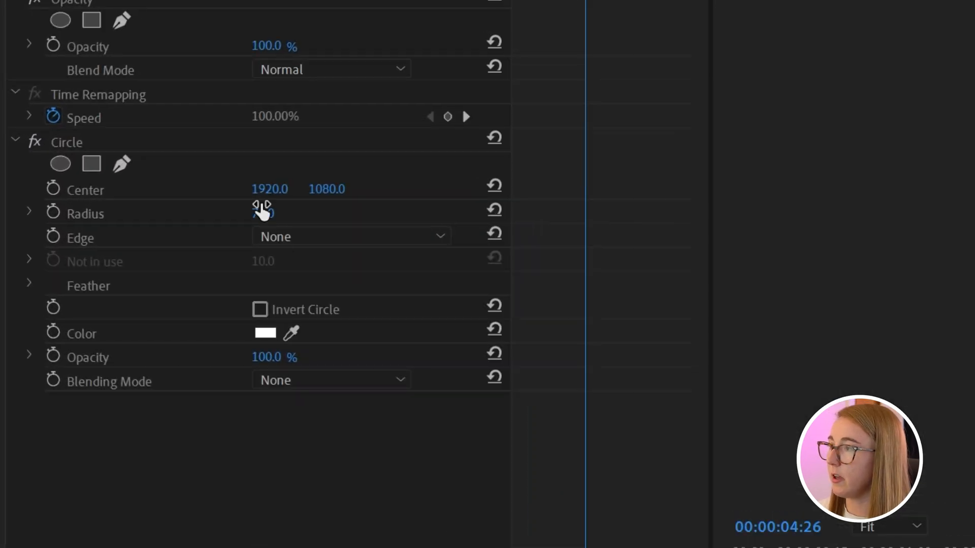
click(279, 381)
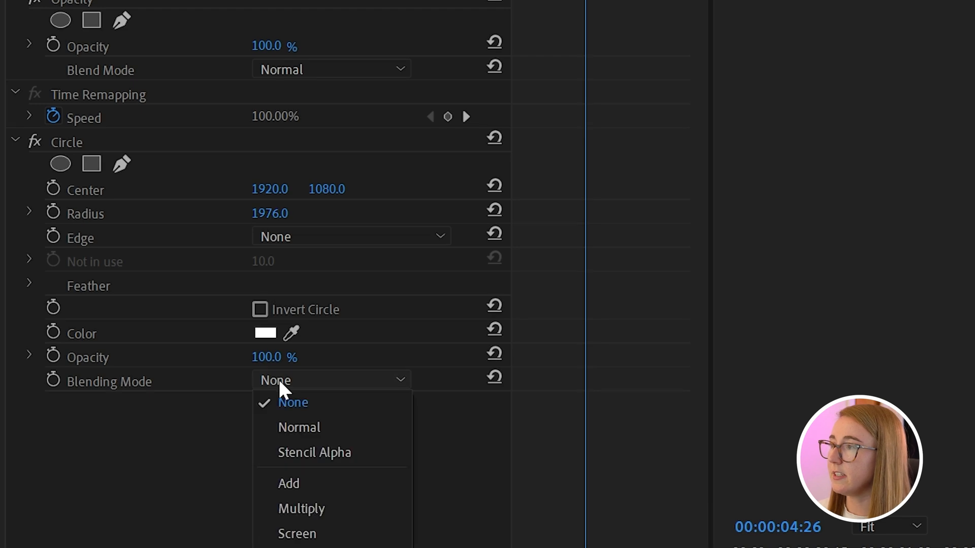
click(336, 459)
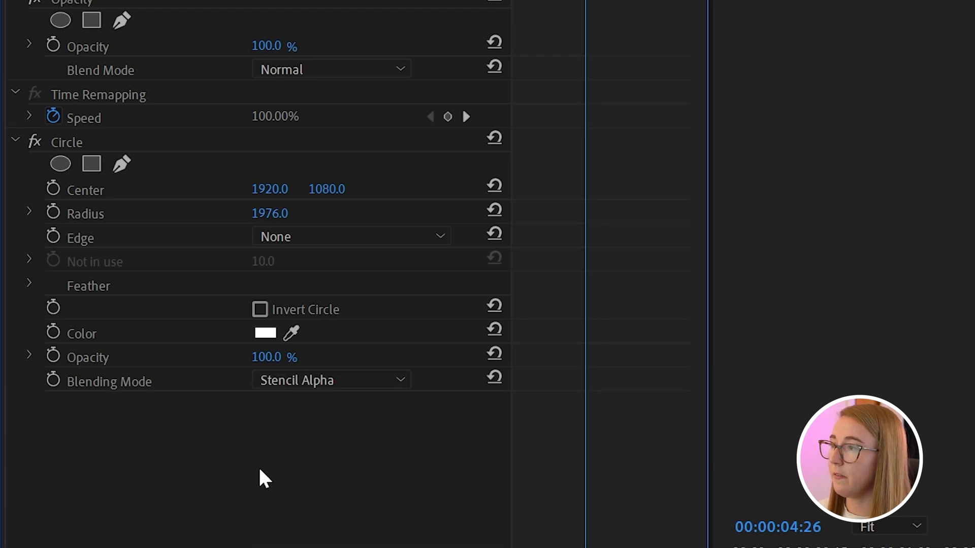
Set the Circle effect's outer edge feather to 255 to soften the vignette
click(30, 284)
click(282, 309)
text(255)
key(Return)
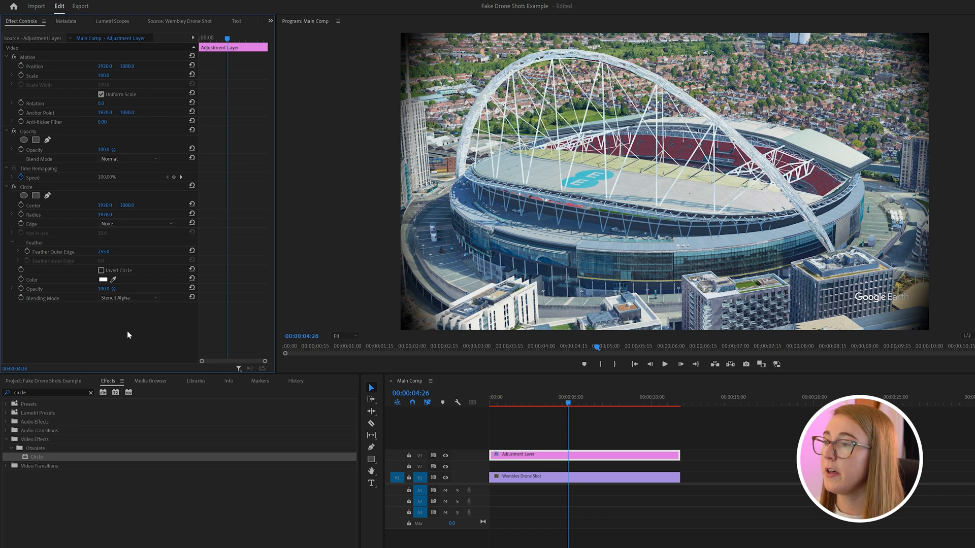
Duplicate the Wembley Drone Shot clip onto track V2, directly above the original
click(111, 381)
click(549, 481)
alt+drag(548, 481, 547, 471)
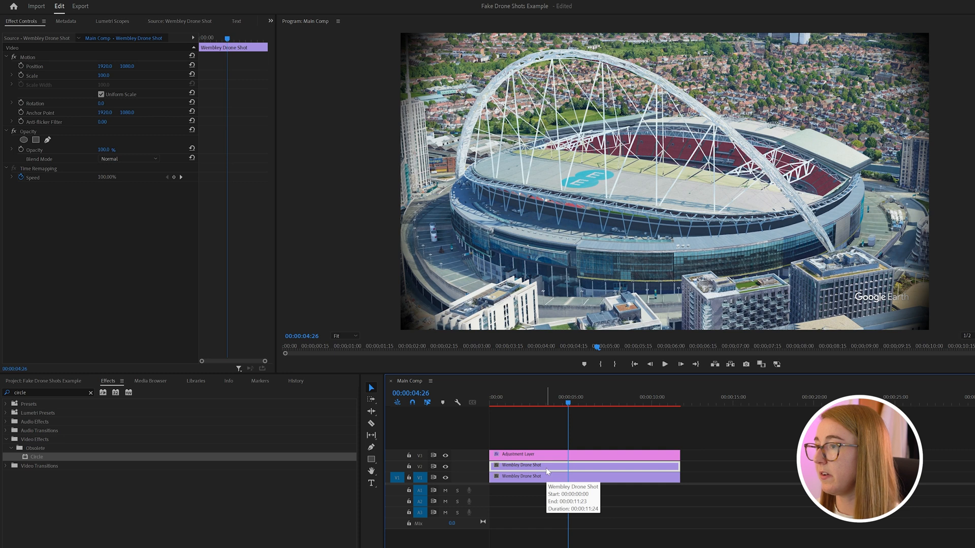
Apply the Luma Key and Gaussian Blur effects to the duplicated clip on track V2
double_click(66, 390)
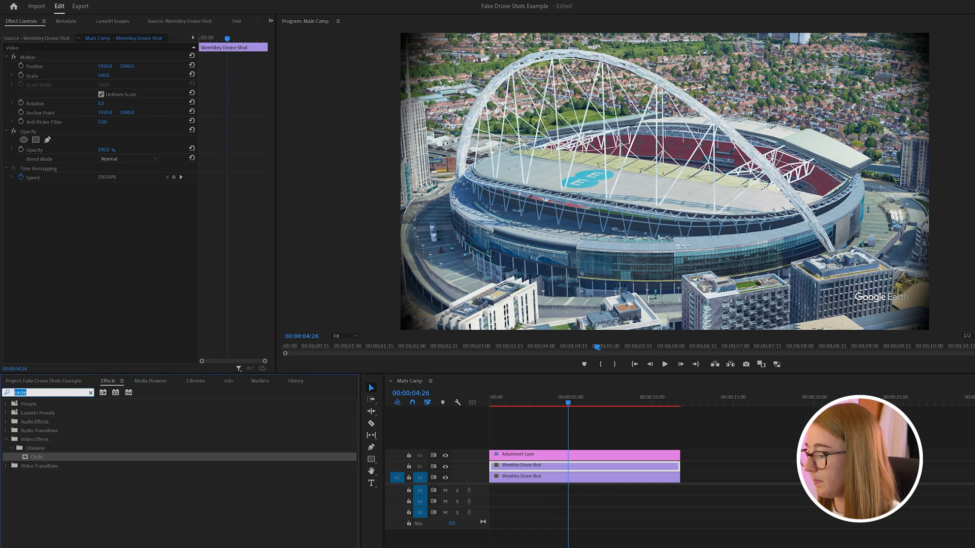
text(luma)
double_click(60, 457)
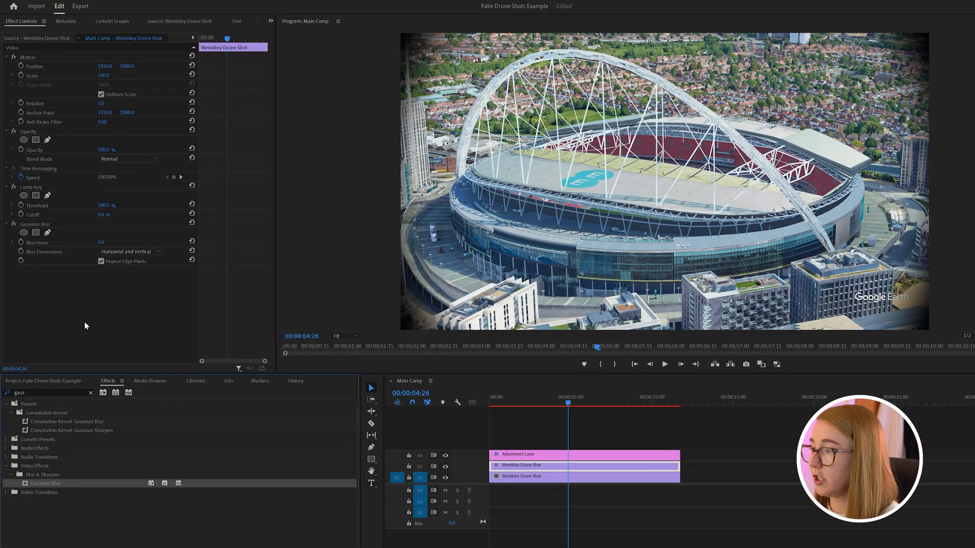
Configure the duplicated clip with a 30% Luma Key cutoff, a Gaussian Blur blurriness of 10 and the Lighten blend mode
drag(102, 214, 110, 215)
click(156, 347)
text(10)
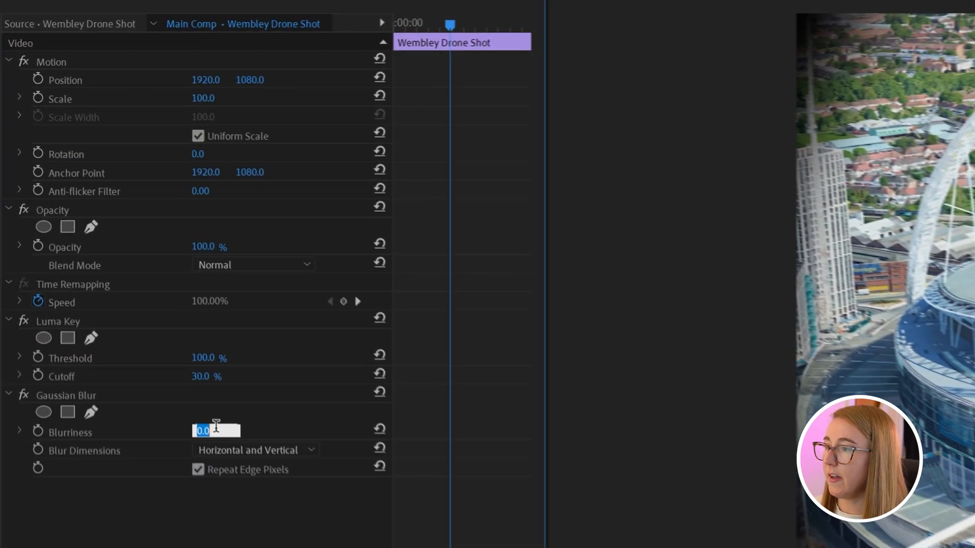
key(Return)
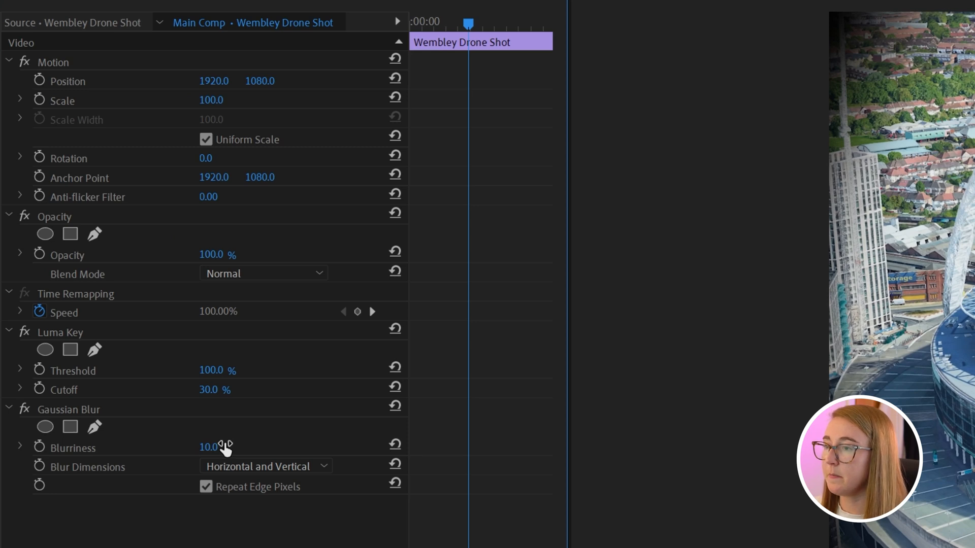
click(249, 276)
key(Escape)
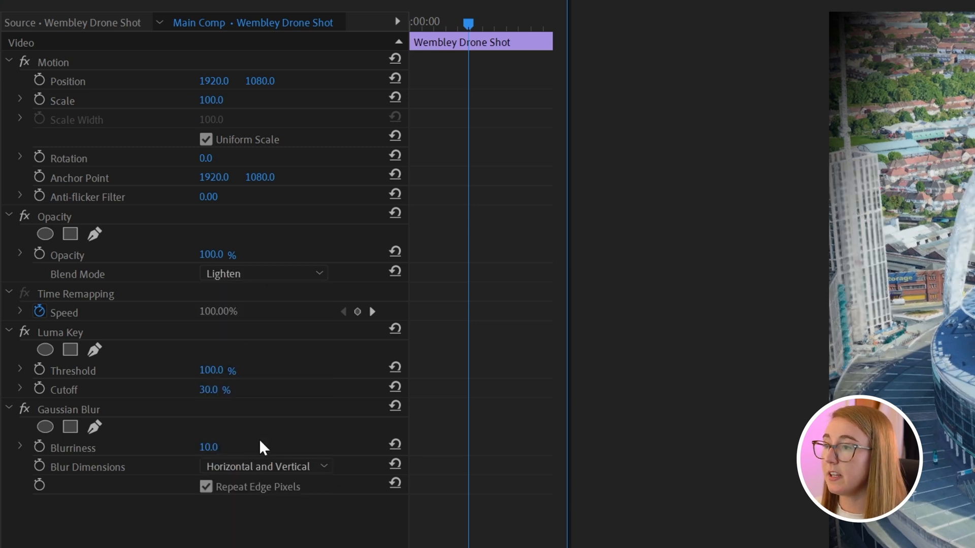